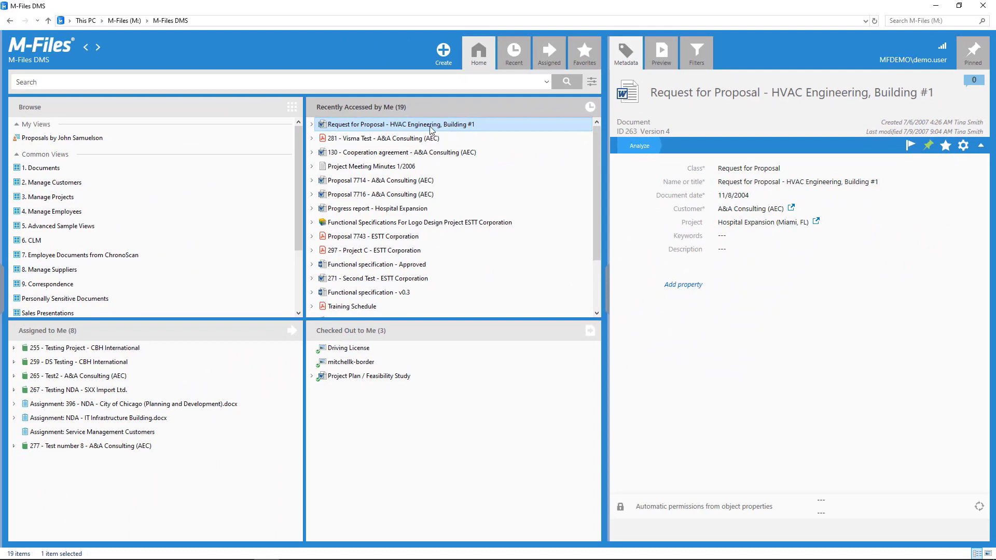
Create a new view named "Project Documents | Hospital Expansion (Miami, FL)"
click(225, 140)
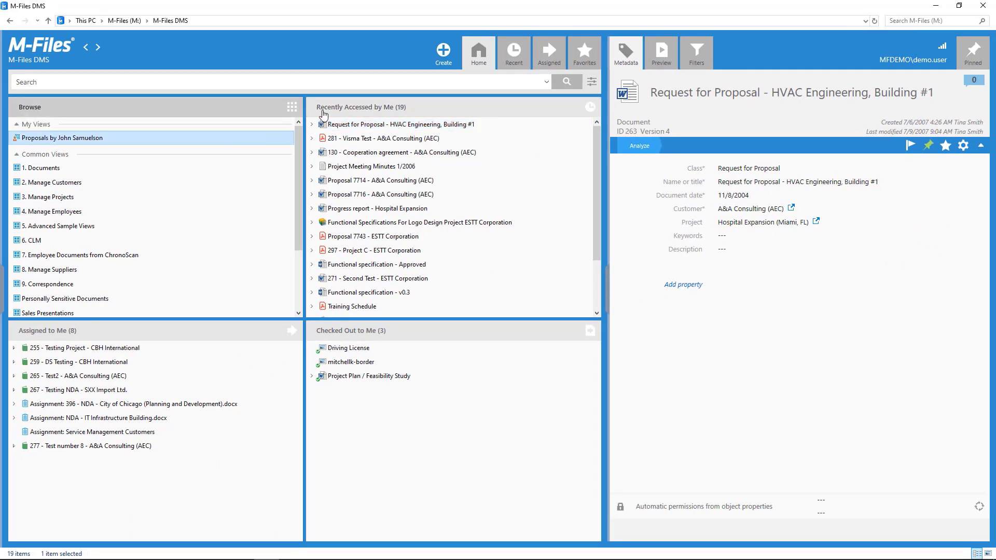
click(445, 61)
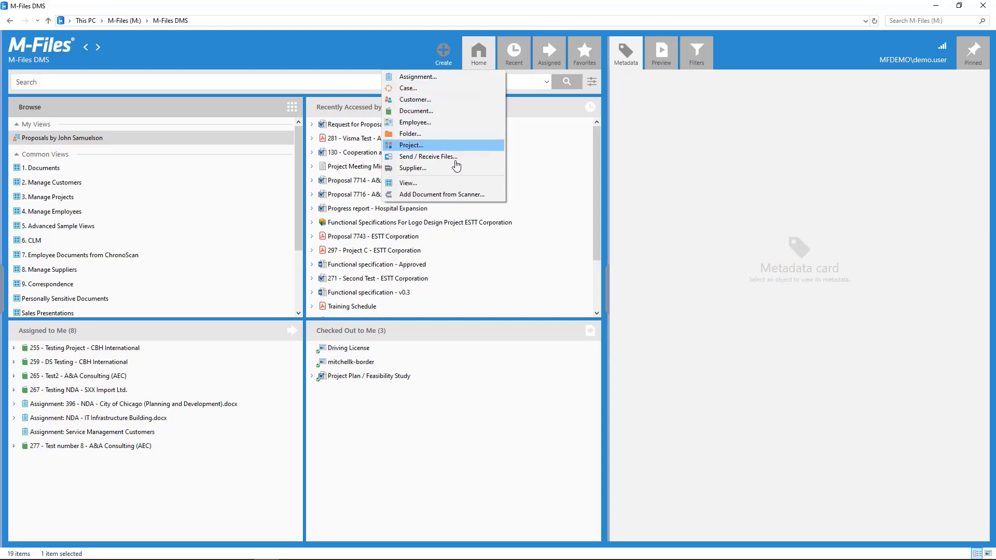
click(454, 185)
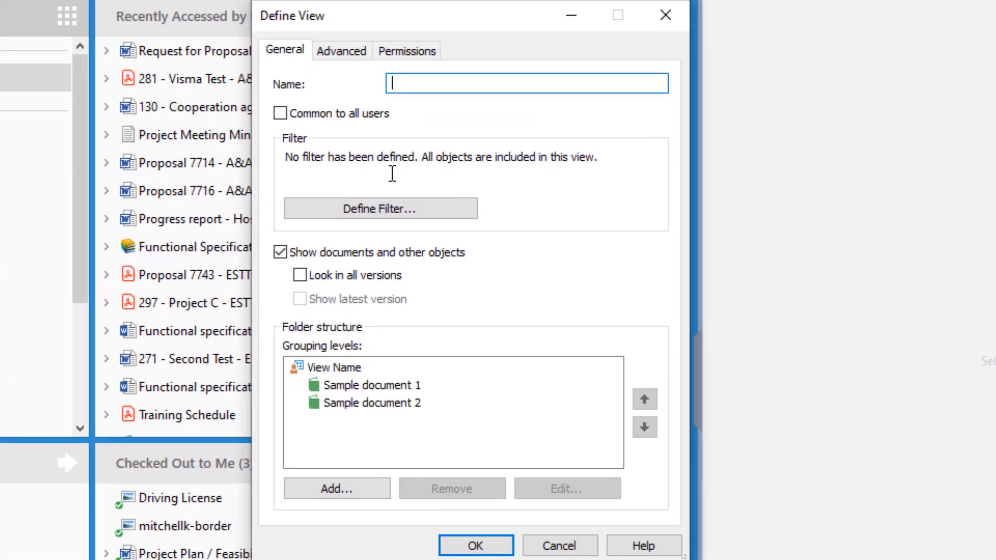
text(Project D)
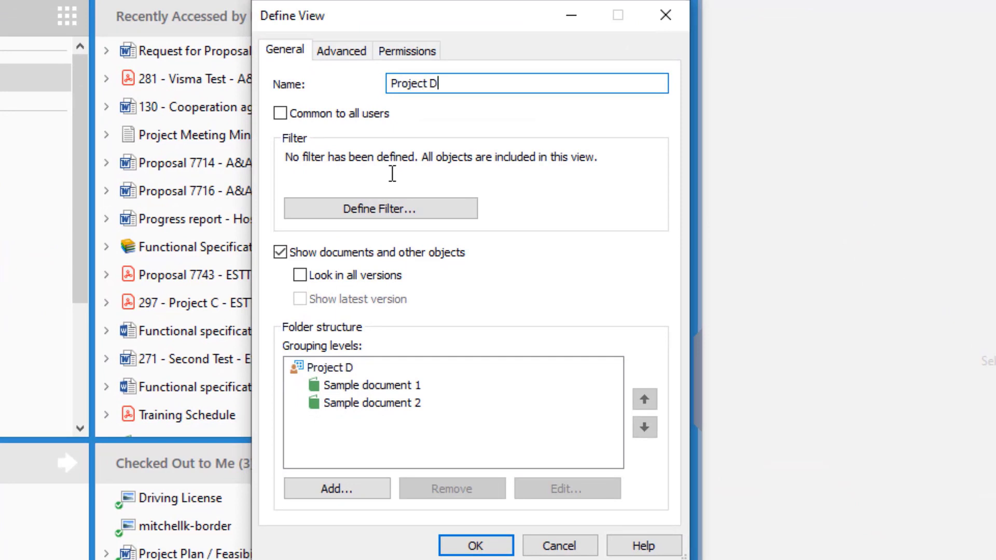
text(ocuments |)
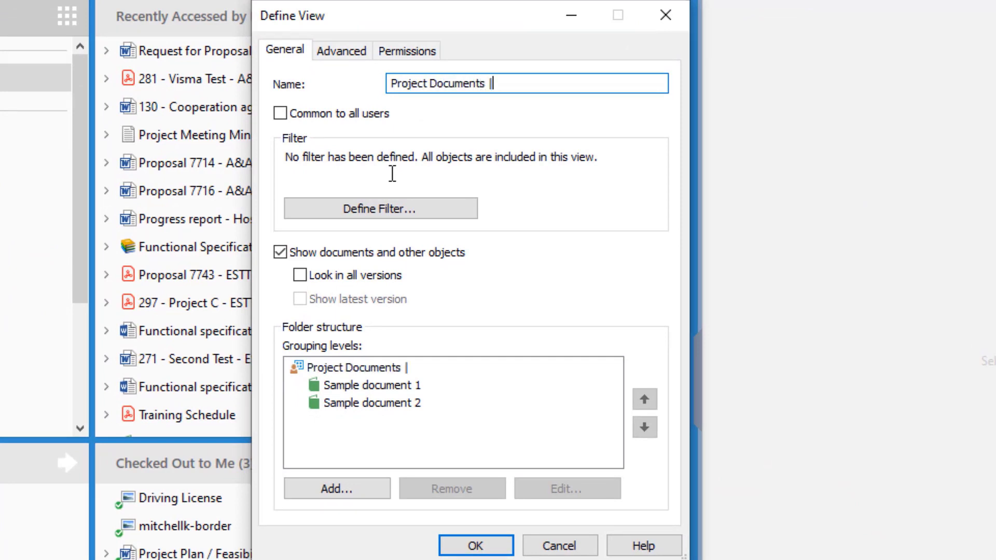
text( Hospital Exp)
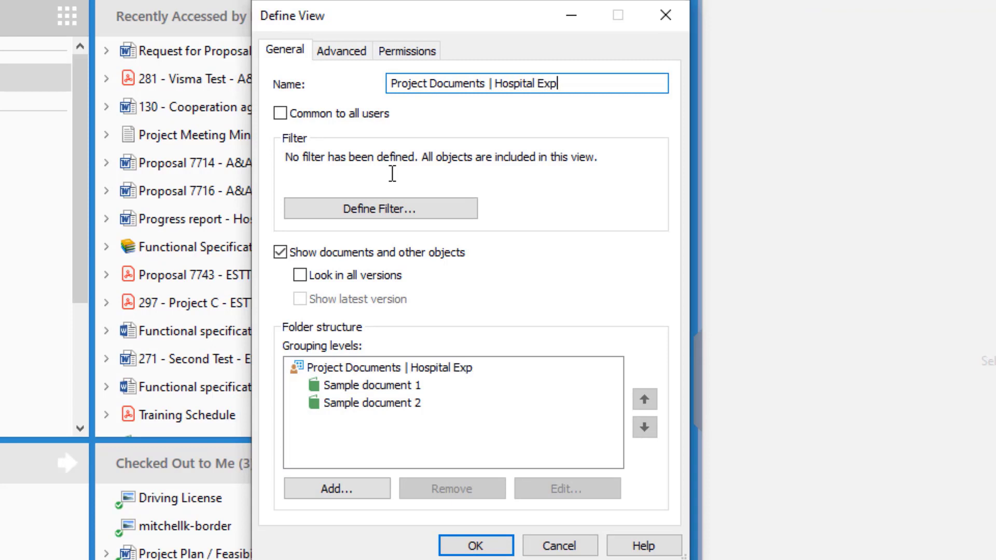
text(ansion (Miami, FL))
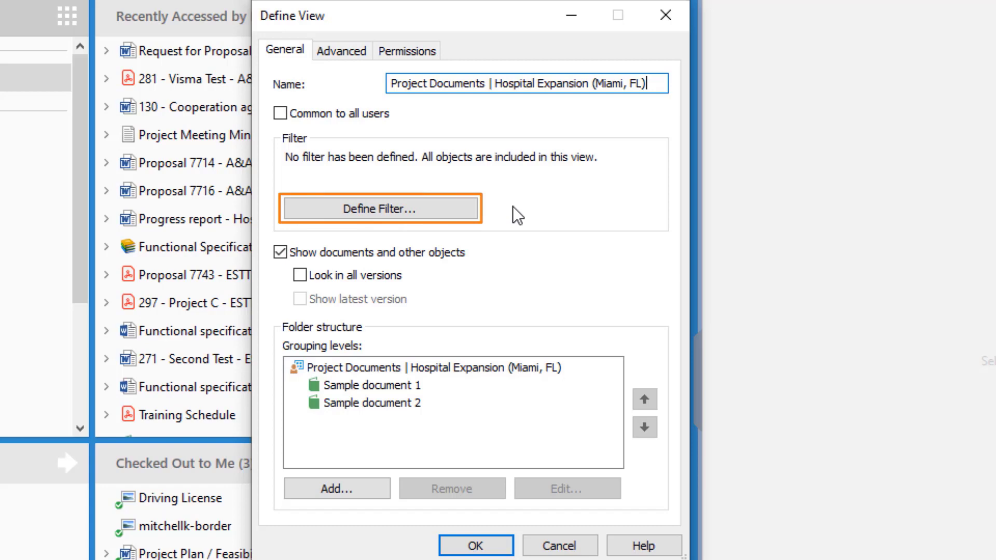
Define a filter for the view that limits the object type to Document or Document Collection
click(374, 210)
click(222, 229)
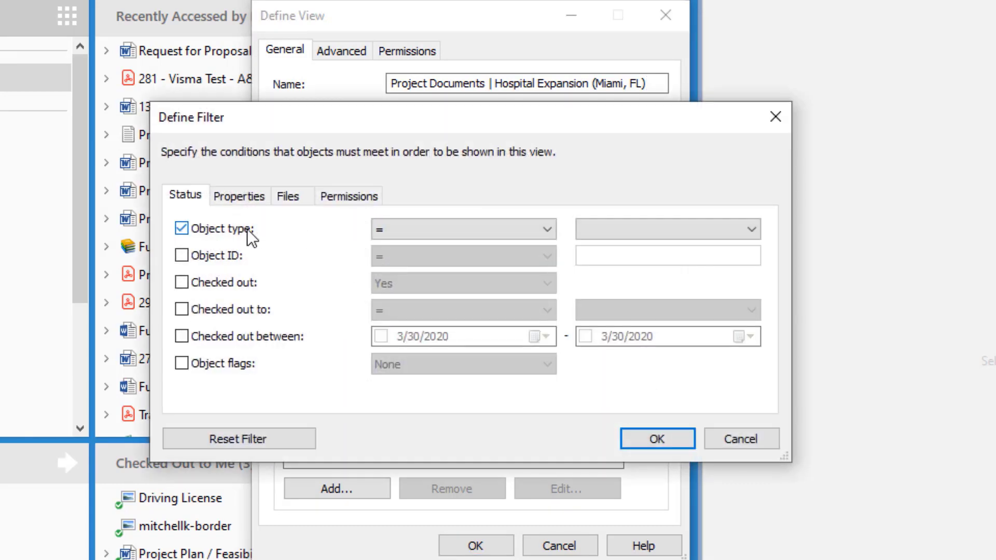
click(757, 235)
click(716, 342)
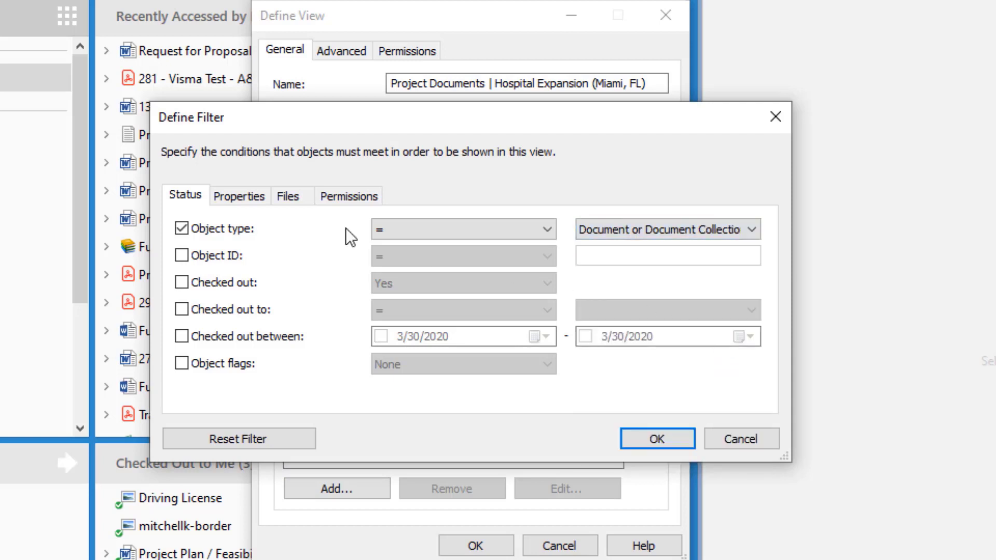
Add a filter condition where the property Project equals Hospital Expansion (Miami, FL), and save the filter and the view
click(240, 198)
click(250, 387)
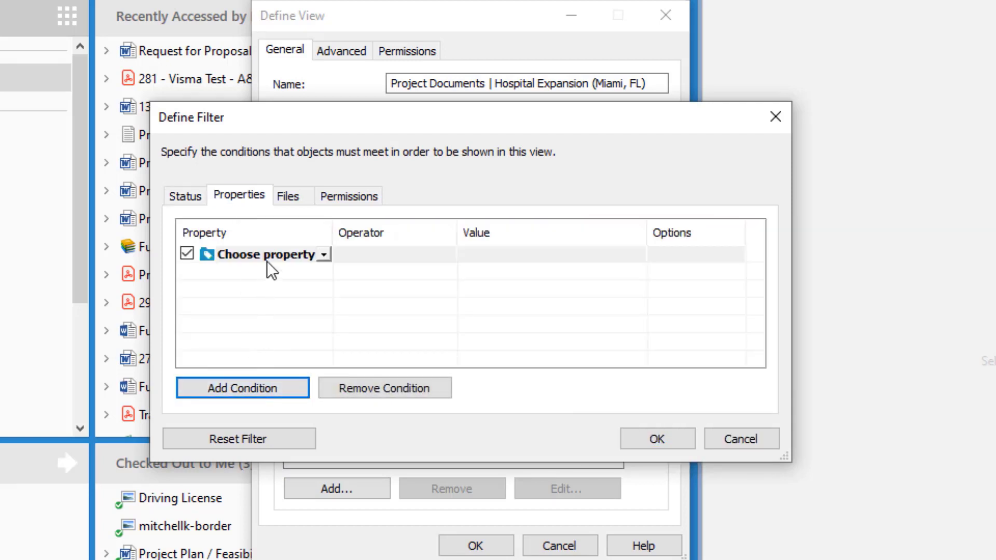
click(269, 254)
text(Project)
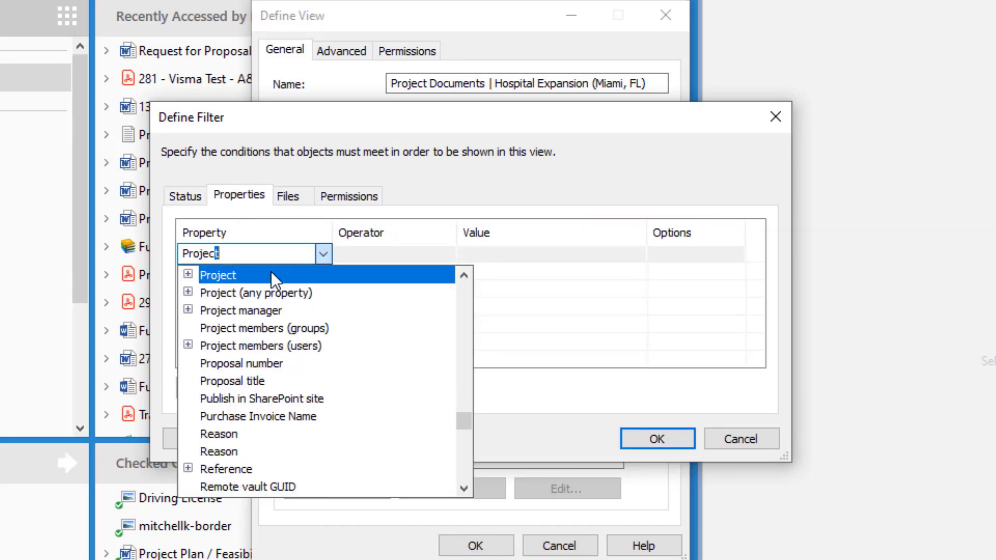
click(271, 273)
click(506, 254)
text(Hospital Expansion (Miami, FL)
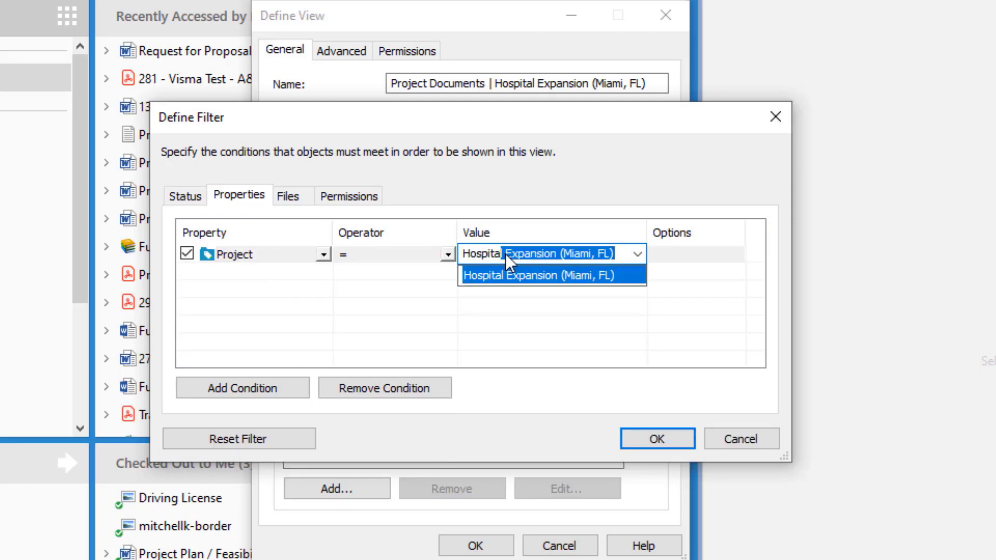
click(545, 279)
click(645, 443)
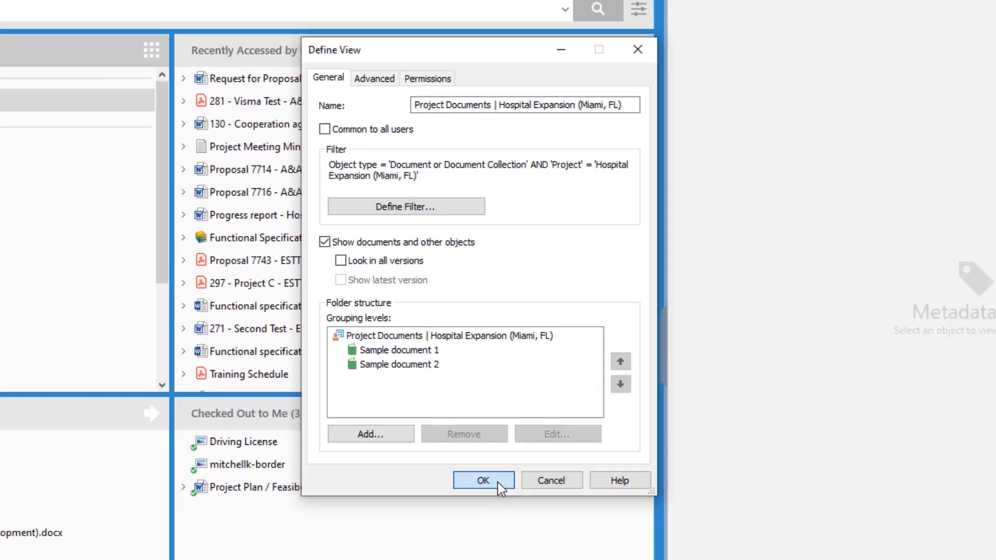
click(474, 545)
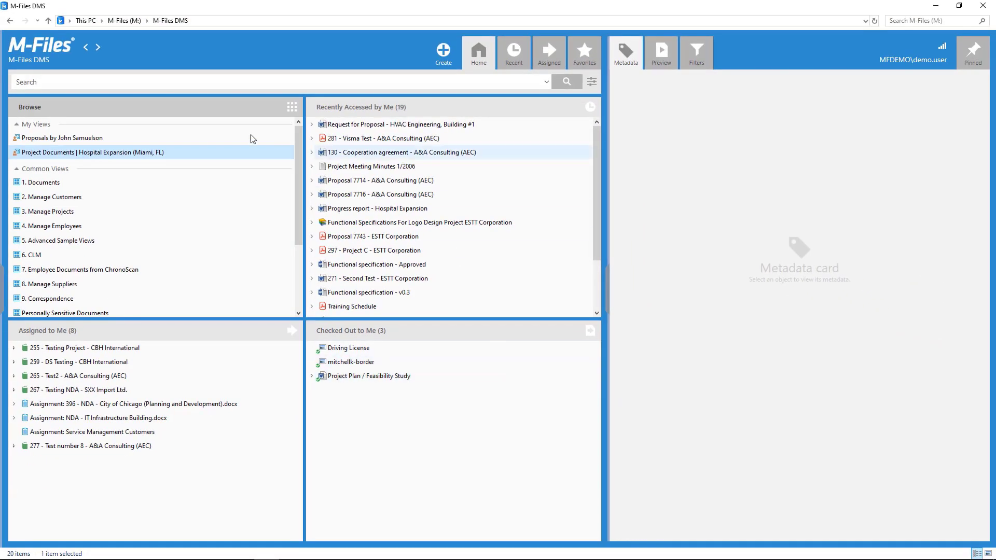
In the new Project Documents view, insert a Project column and place it between Size and Date Modified
double_click(127, 152)
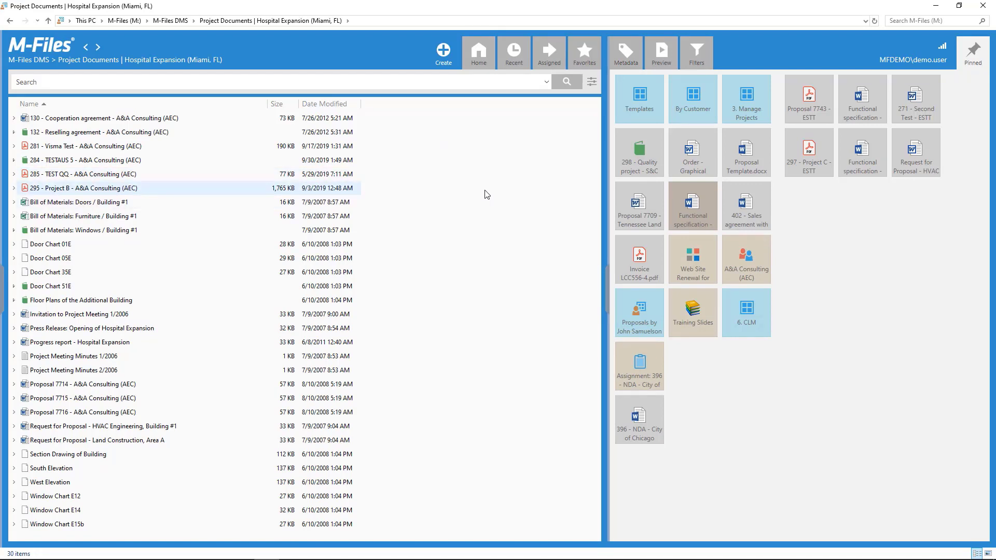
right_click(394, 106)
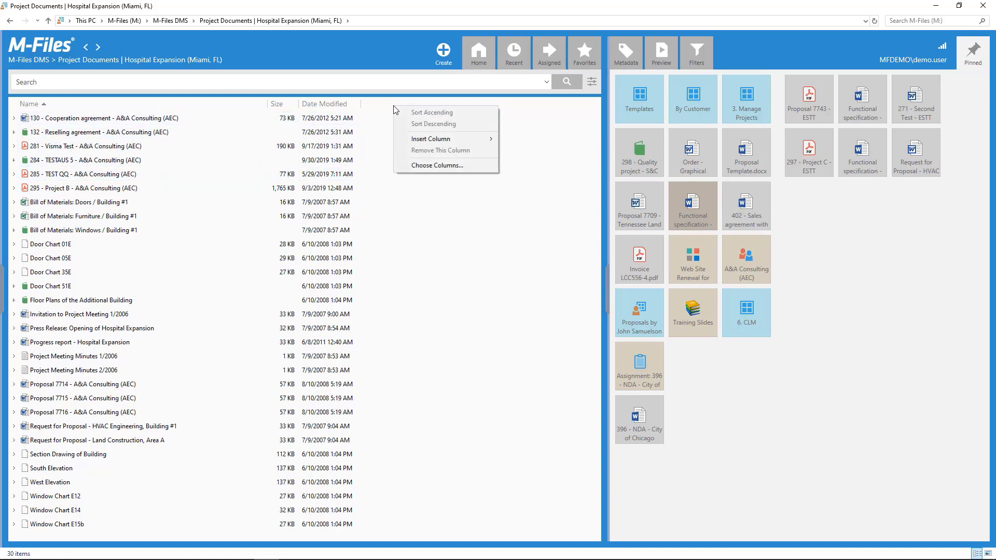
mouse_move(462, 139)
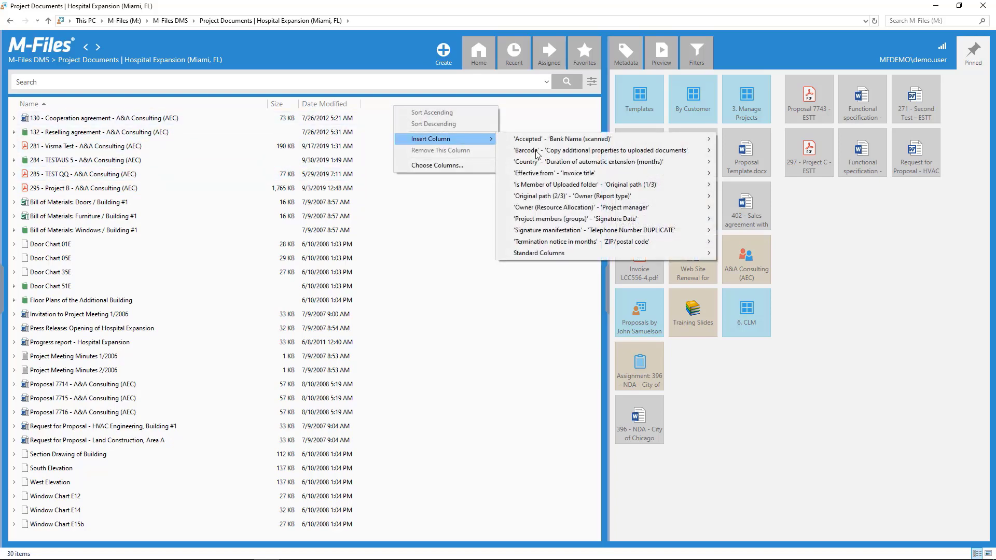
mouse_move(668, 209)
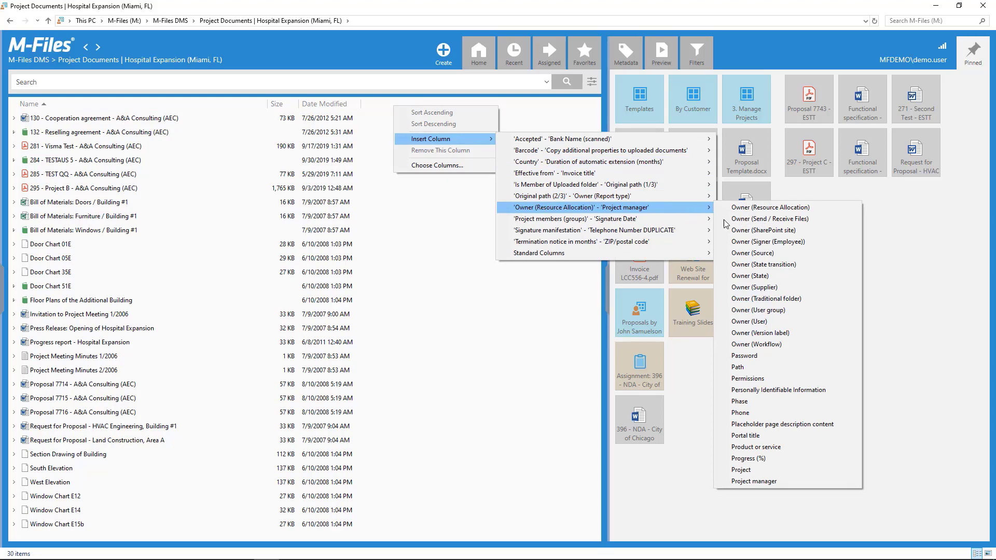
click(797, 468)
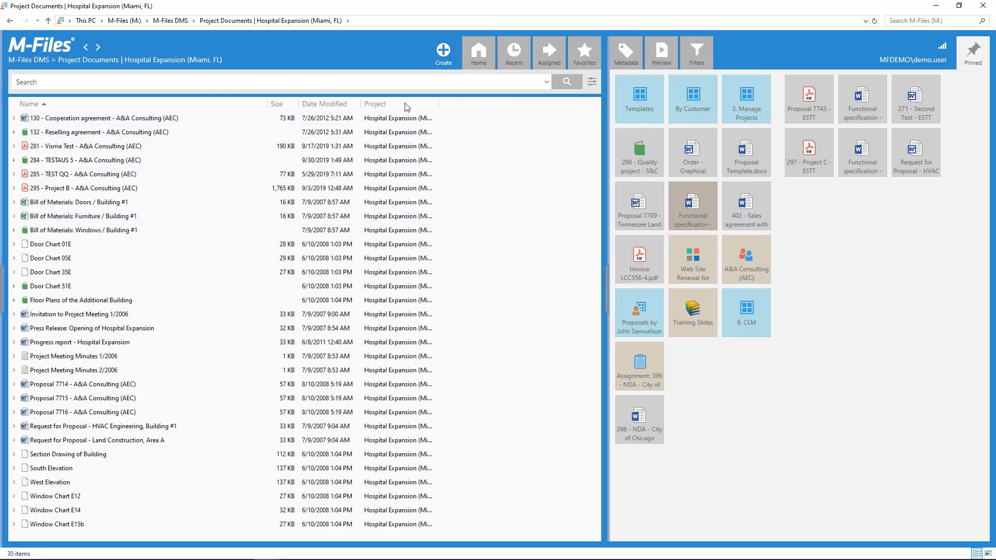
drag(408, 104, 293, 107)
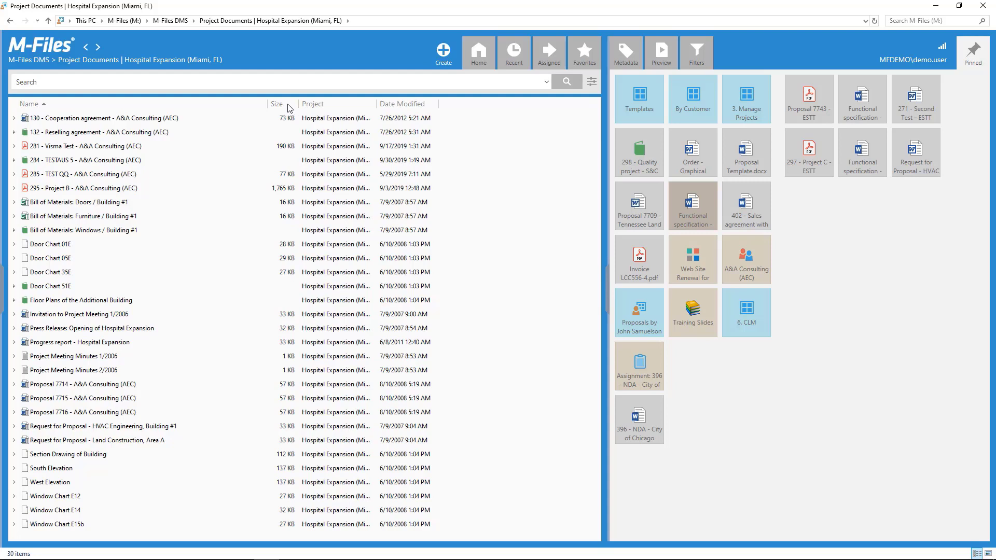
Check the class of the document "295 - Project B" and group the view's documents by Class
click(155, 187)
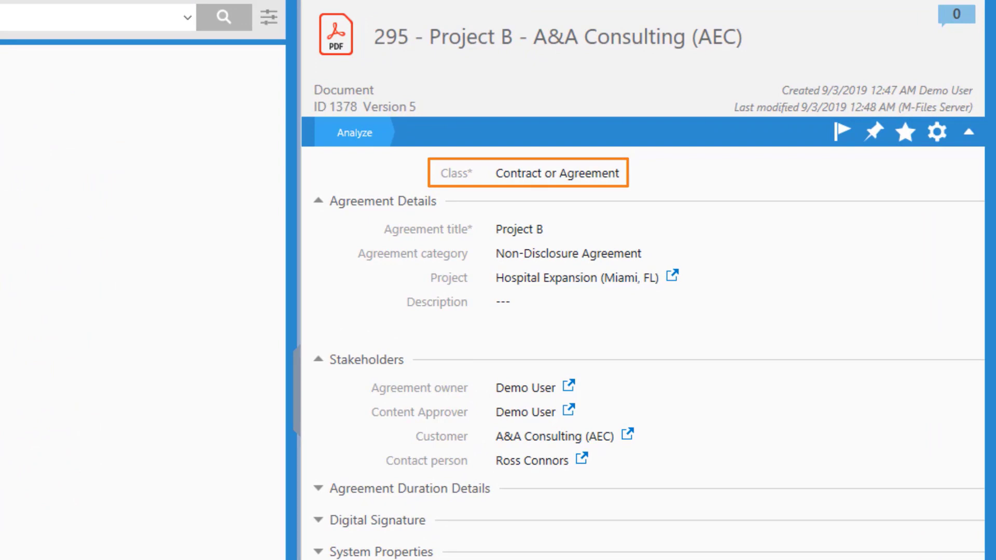
right_click(65, 514)
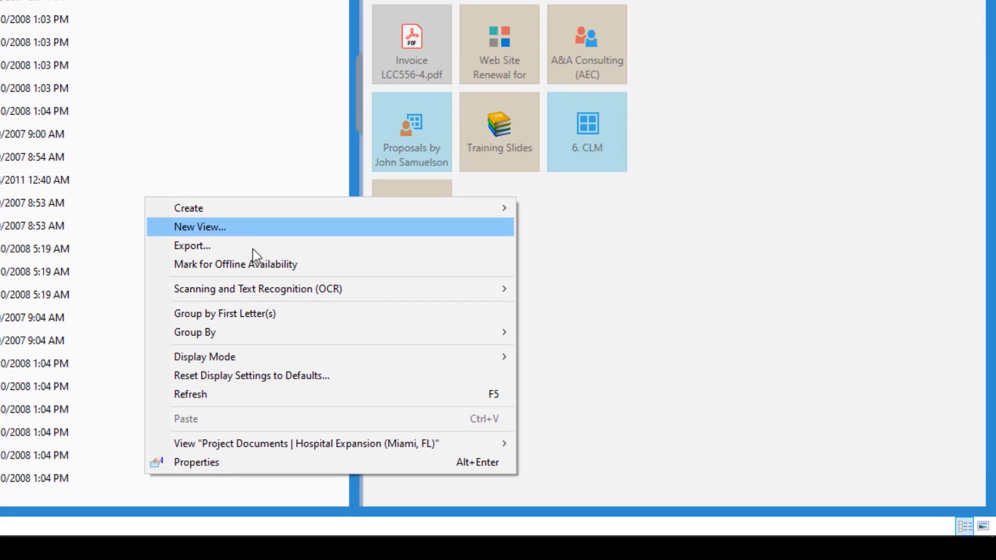
mouse_move(367, 332)
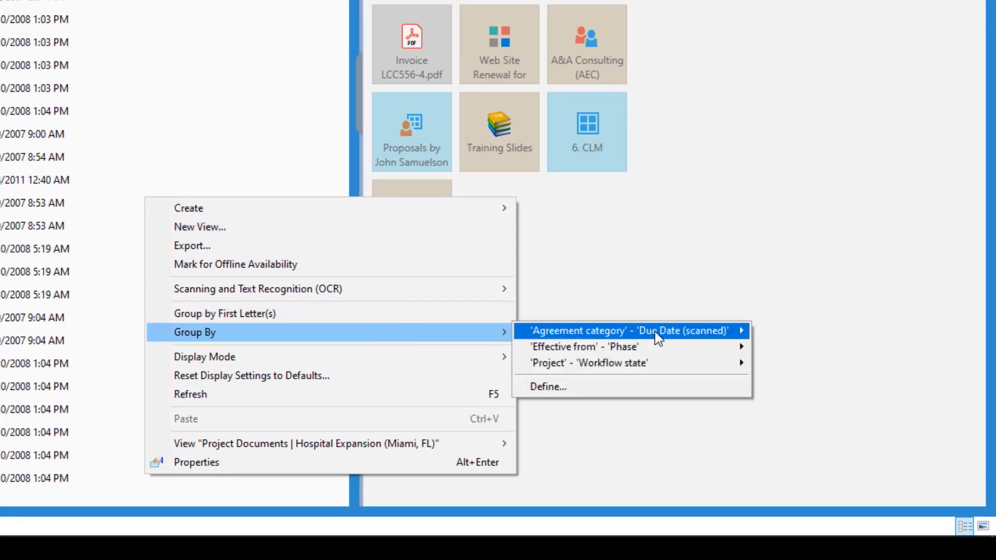
mouse_move(675, 337)
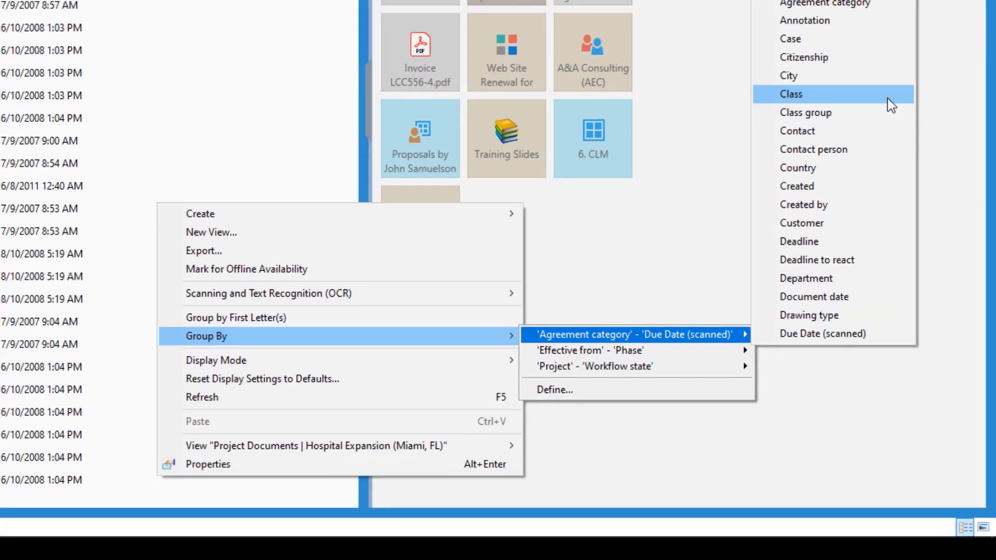
click(885, 91)
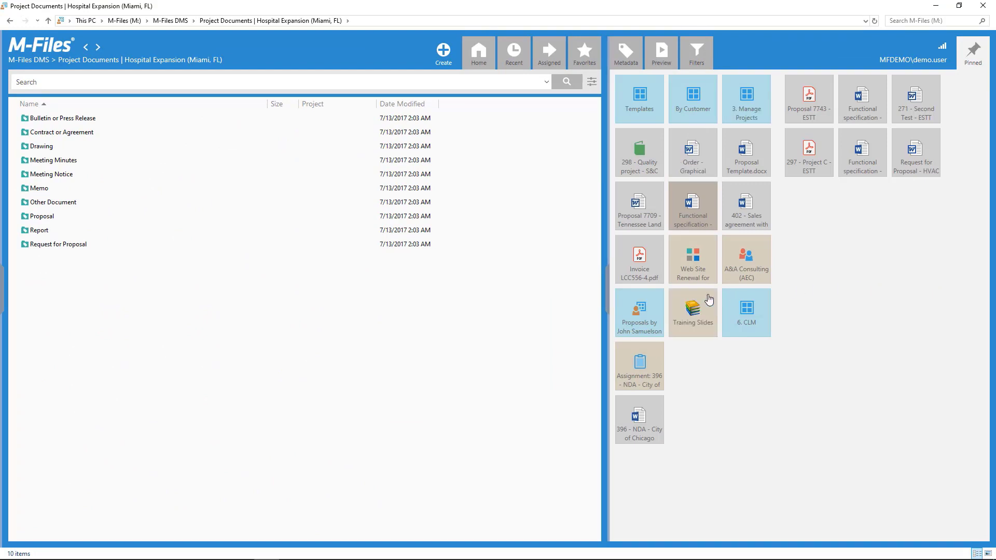
Open the Contract or Agreement group and show the metadata of the document "130 - Cooperation agreement"
double_click(120, 133)
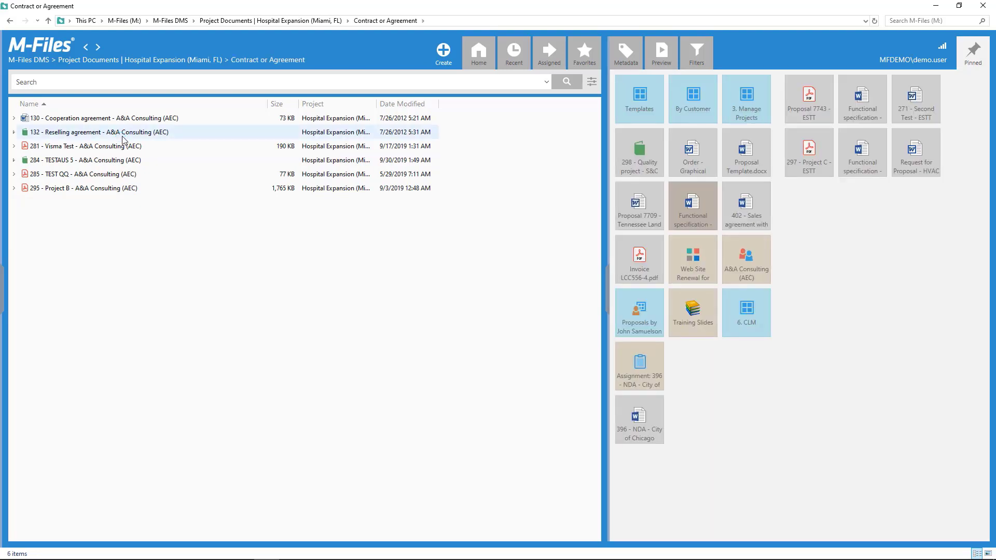
click(169, 118)
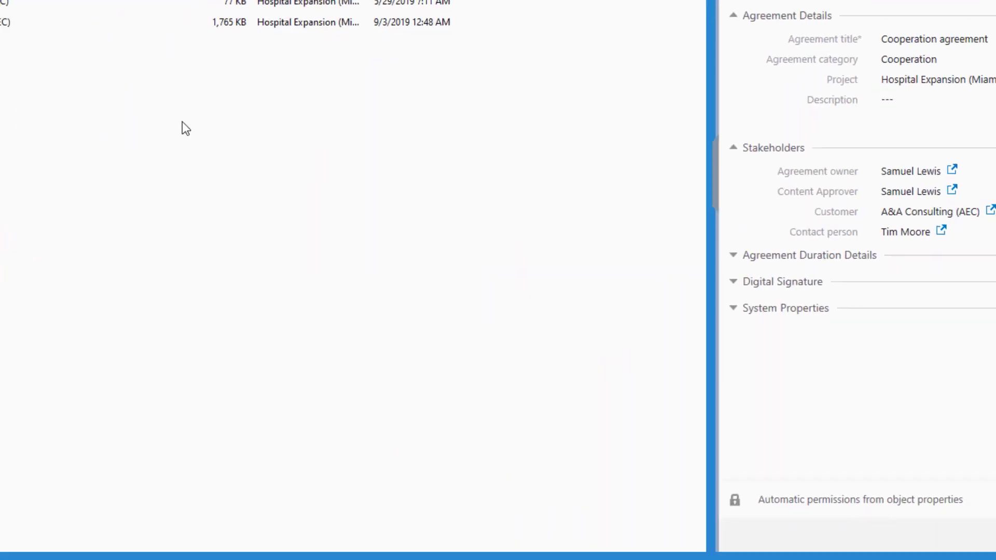
Group the Contract or Agreement documents by Created and remove that grouping level again
right_click(207, 107)
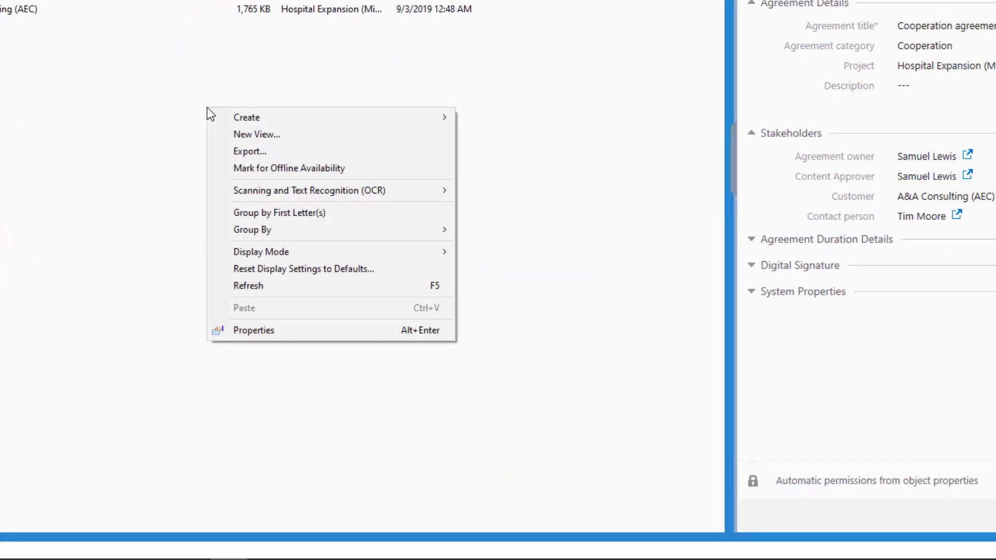
mouse_move(427, 229)
mouse_move(568, 228)
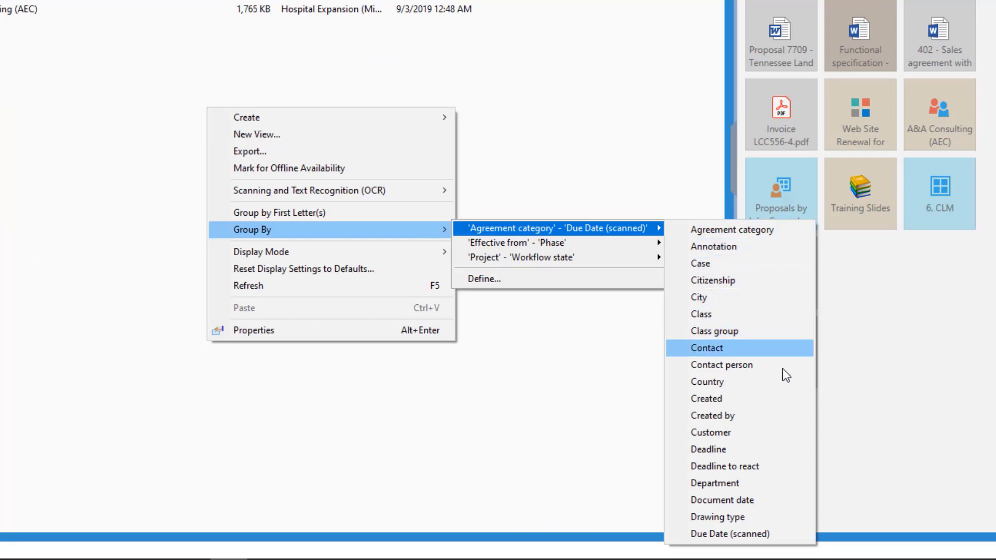
click(772, 398)
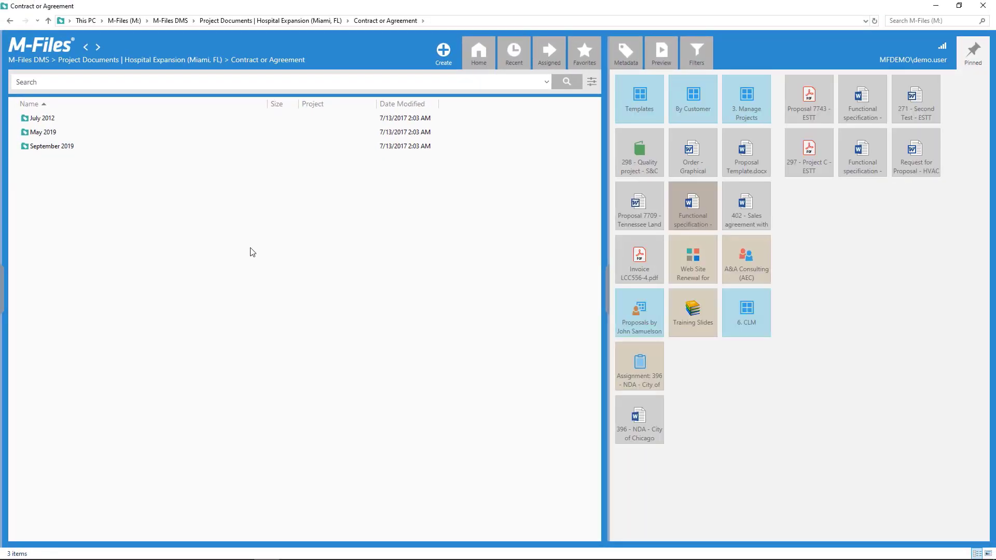
right_click(80, 239)
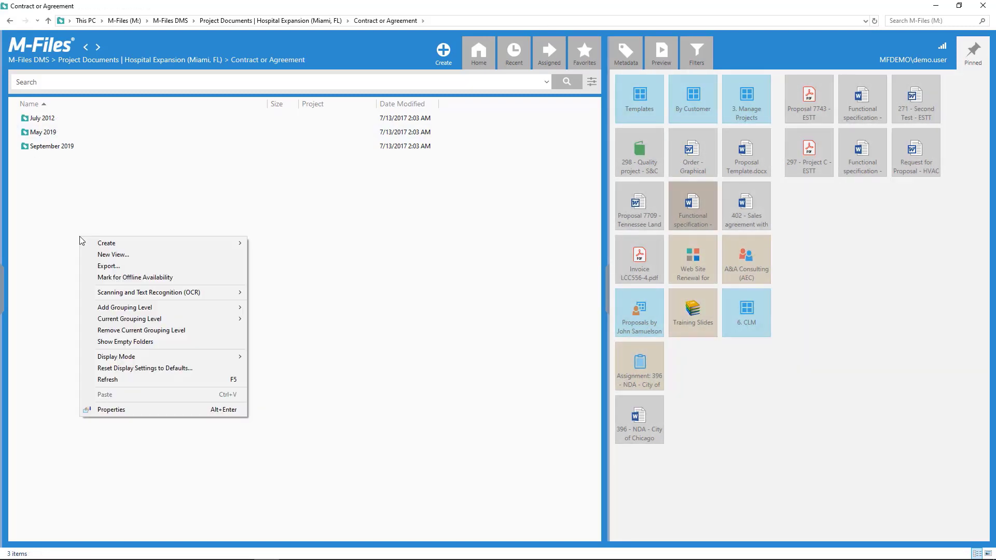
click(207, 329)
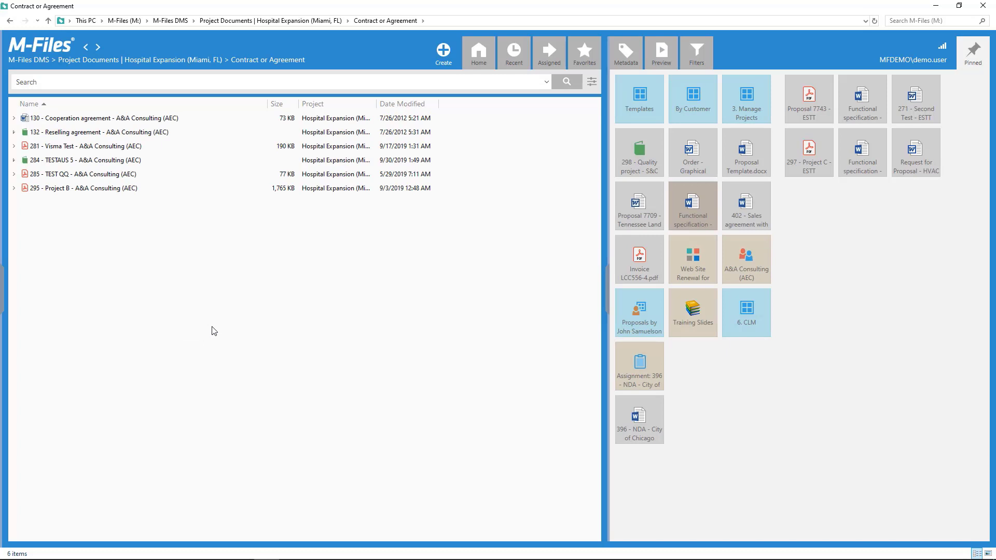
Insert a Created by column after Date Modified in the Contract or Agreement listing
right_click(462, 104)
mouse_move(531, 139)
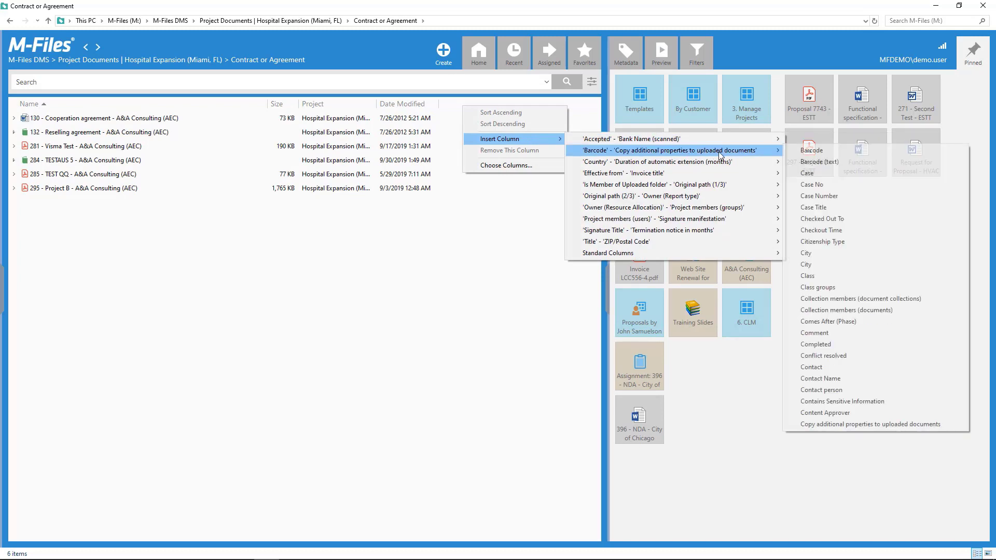
mouse_move(730, 162)
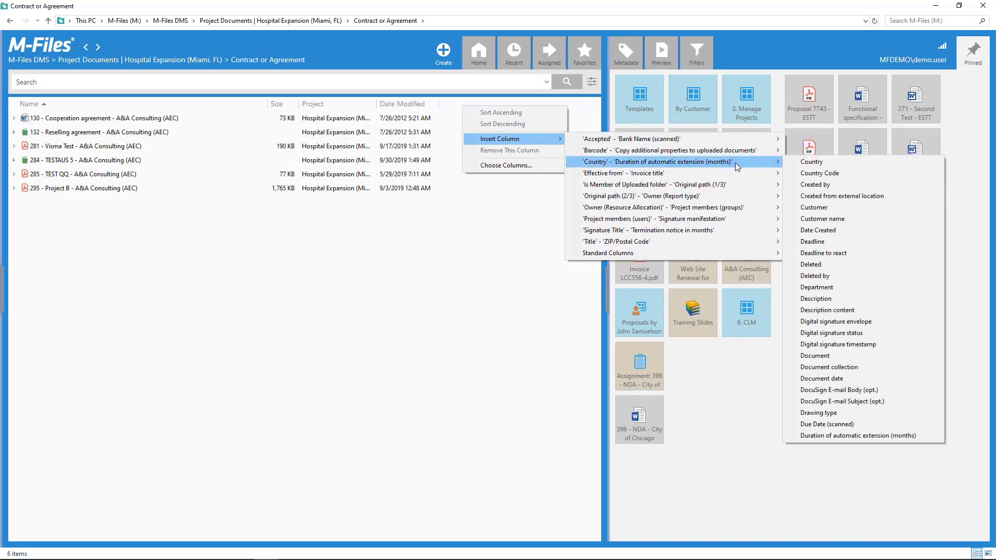
click(814, 184)
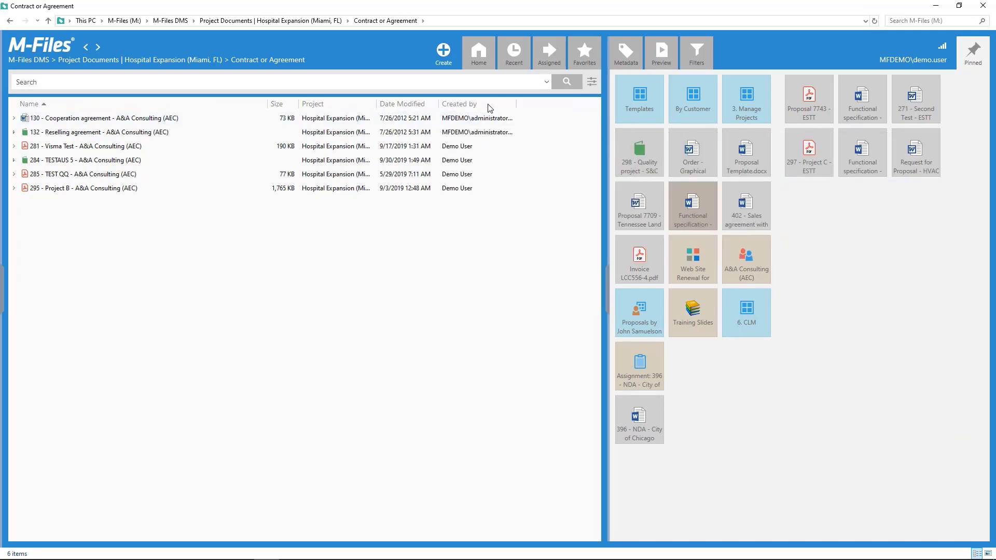
Move the Created by column in front of Date Modified and insert a Date Created column between the two
drag(489, 108, 370, 109)
right_click(542, 110)
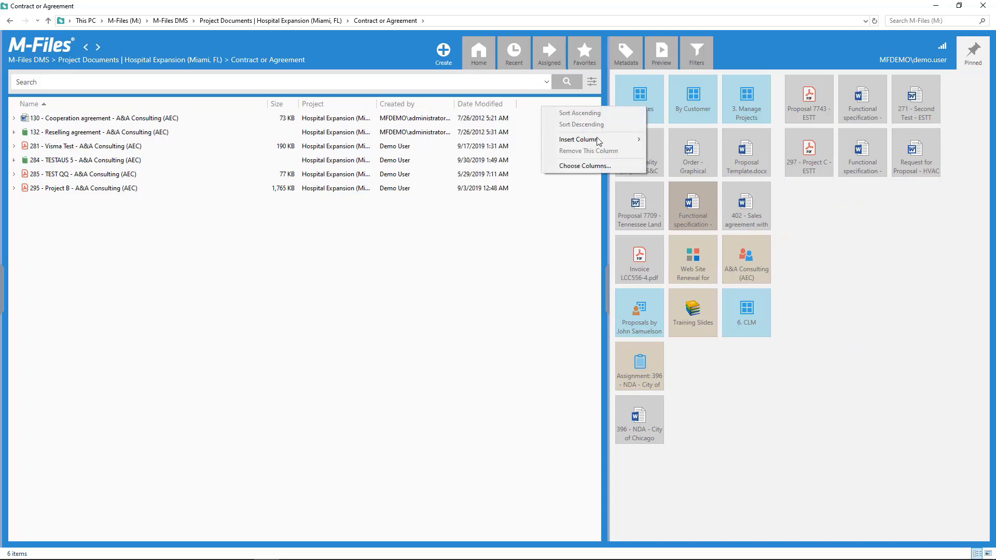
mouse_move(599, 139)
mouse_move(738, 163)
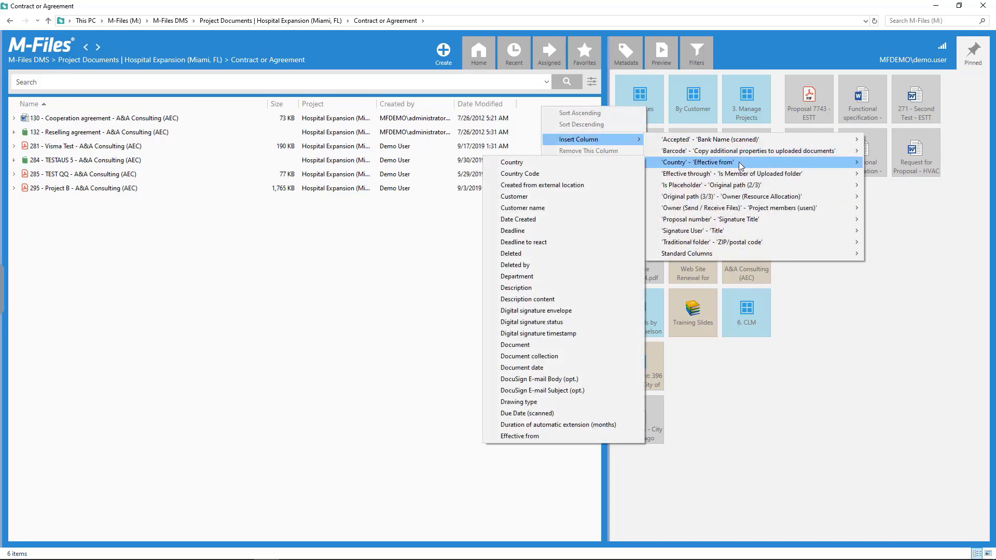
click(518, 220)
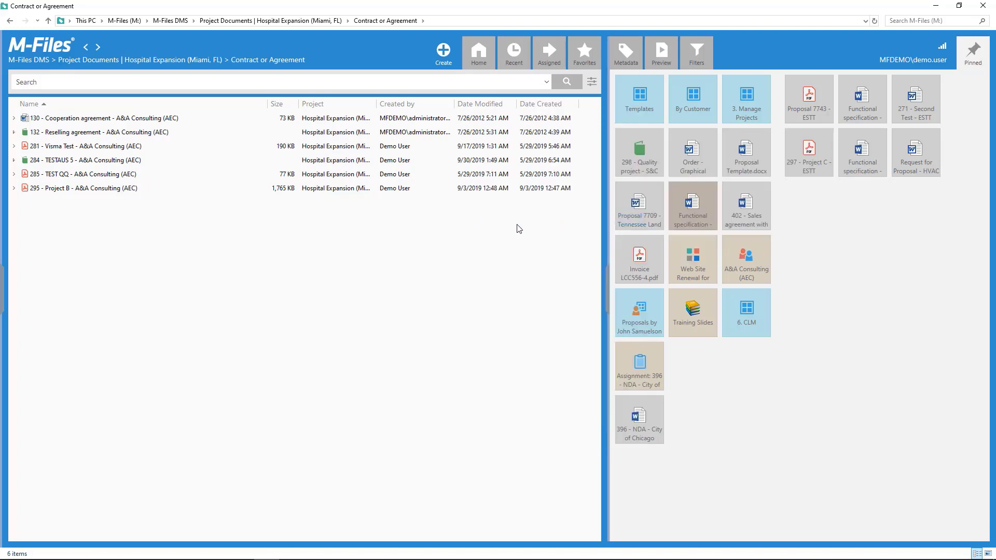
drag(540, 107, 448, 107)
Insert an Agreement category column in the Contract or Agreement listing and place it between Size and Project
right_click(589, 106)
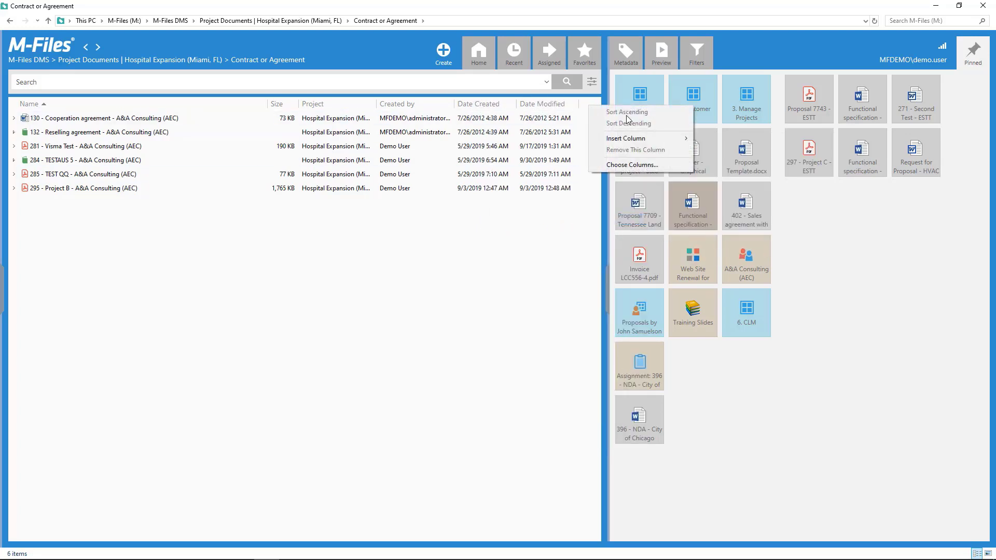
mouse_move(670, 138)
mouse_move(726, 138)
click(565, 252)
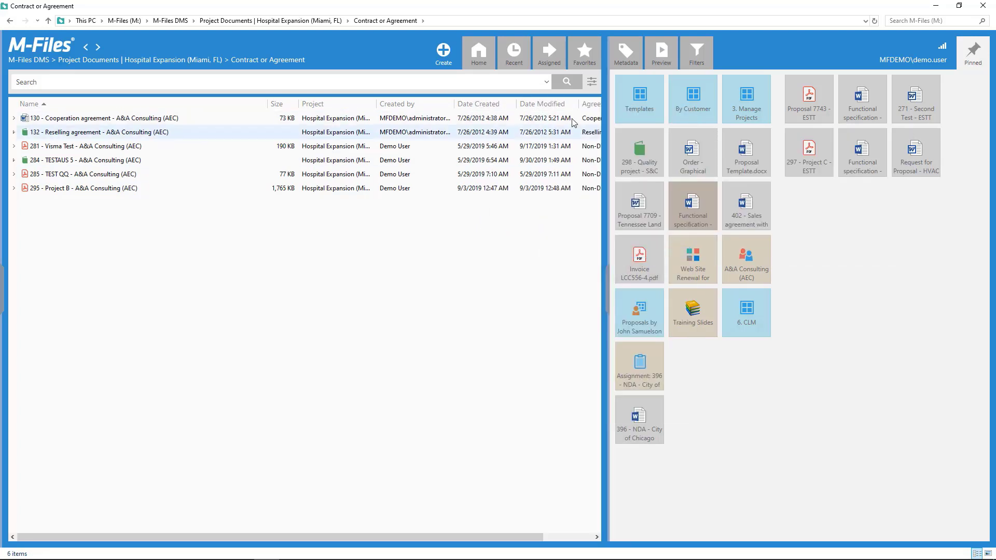
drag(590, 104, 296, 105)
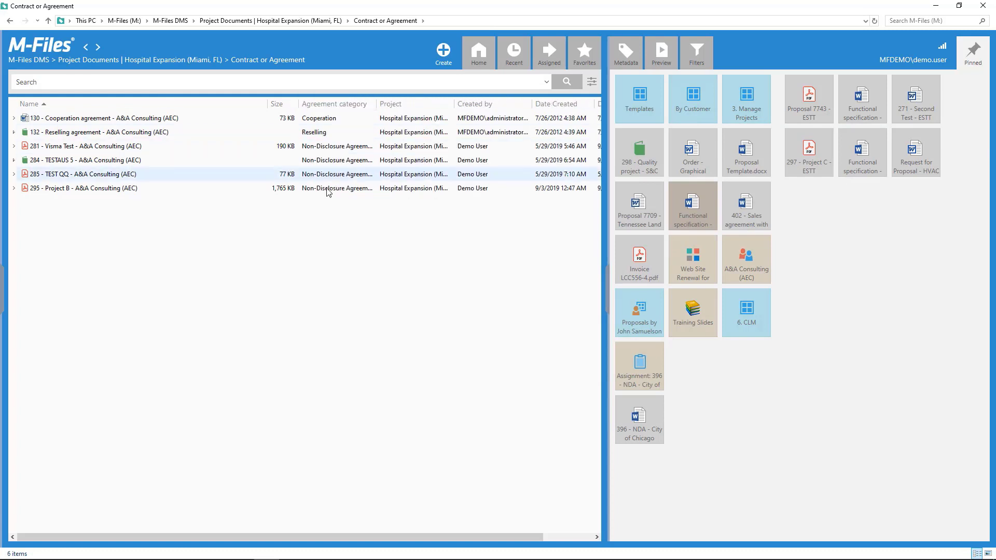
Show the metadata of the document "130 - Cooperation agreement" to compare it with the listing's columns
scroll(446, 402, right, 3)
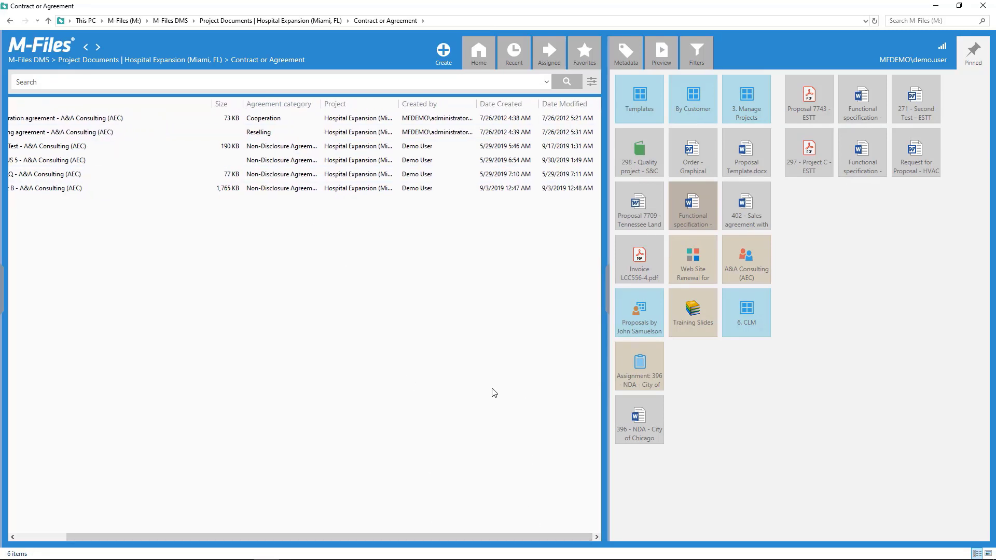
click(492, 118)
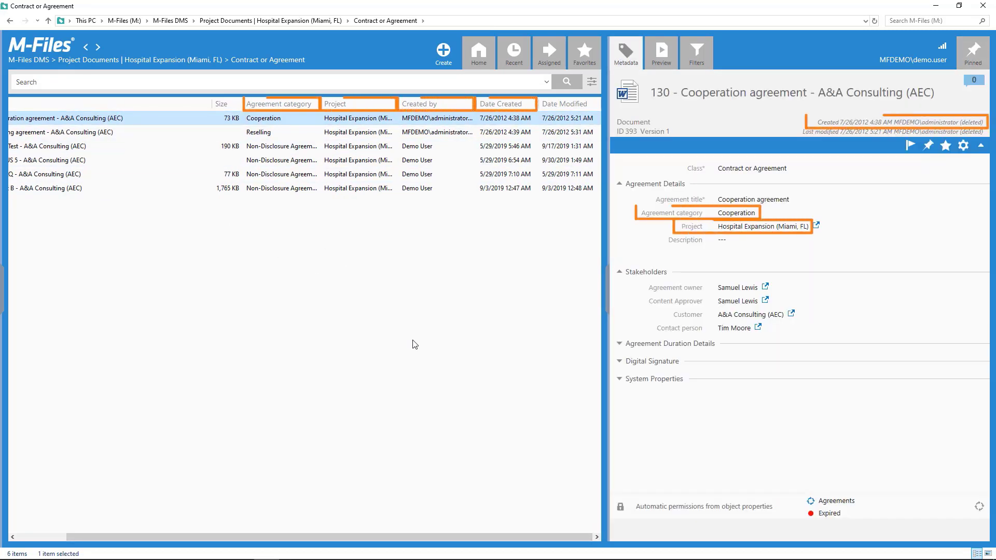